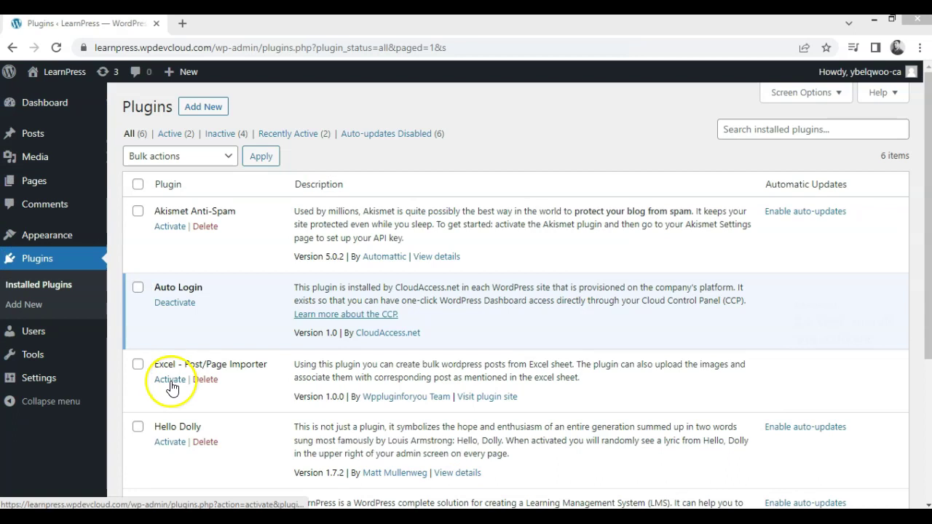
- Activate the Excel - Post/Page Importer plugin and download its Excel To Post template
{"action": "left_click", "coordinate": [179, 384]}
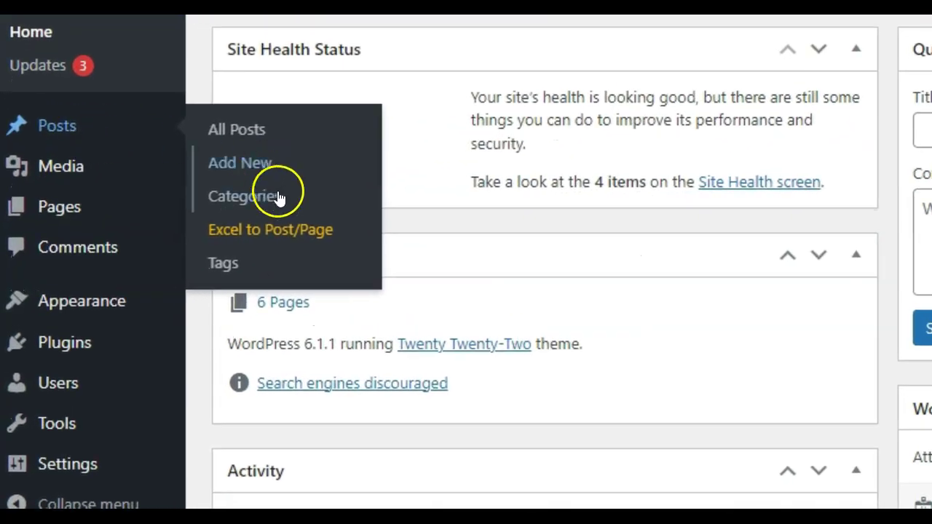
{"action": "left_click", "coordinate": [261, 233]}
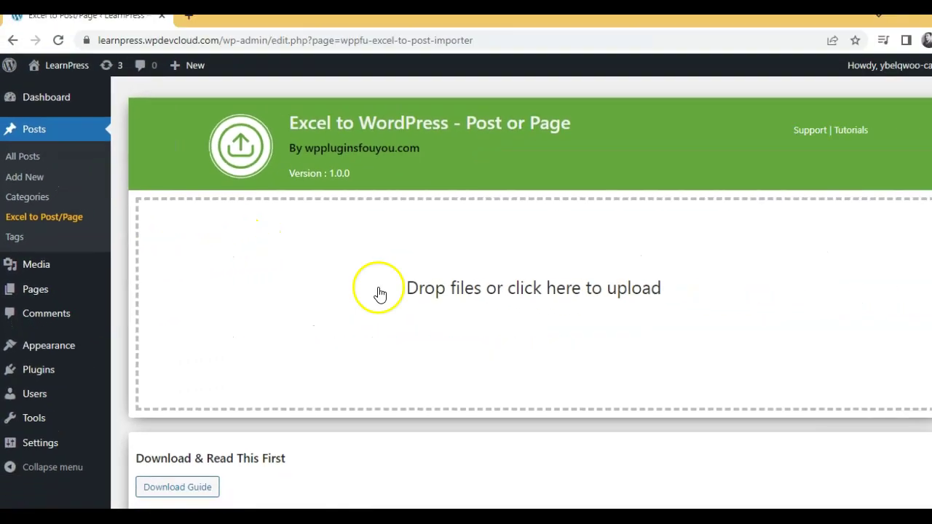
{"action": "scroll", "coordinate": [437, 342], "scroll_direction": "down", "scroll_amount": 2}
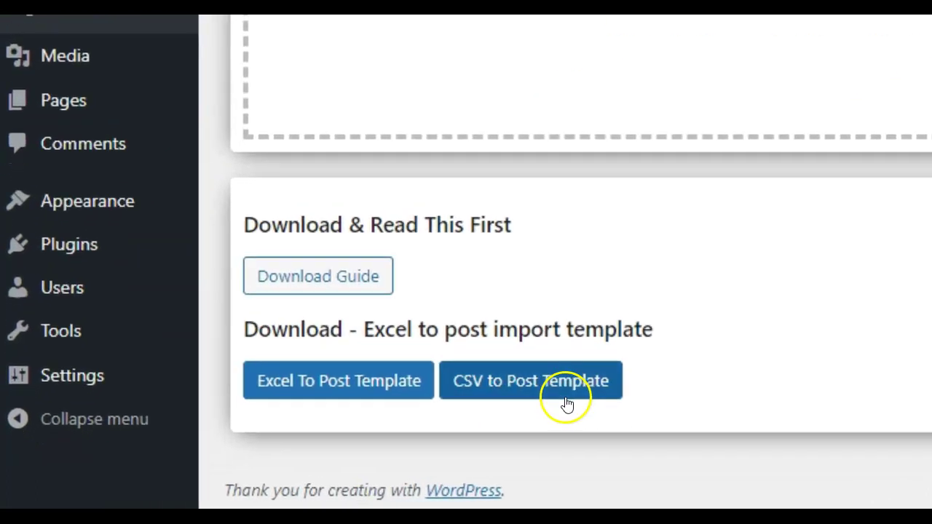
{"action": "left_click", "coordinate": [208, 446]}
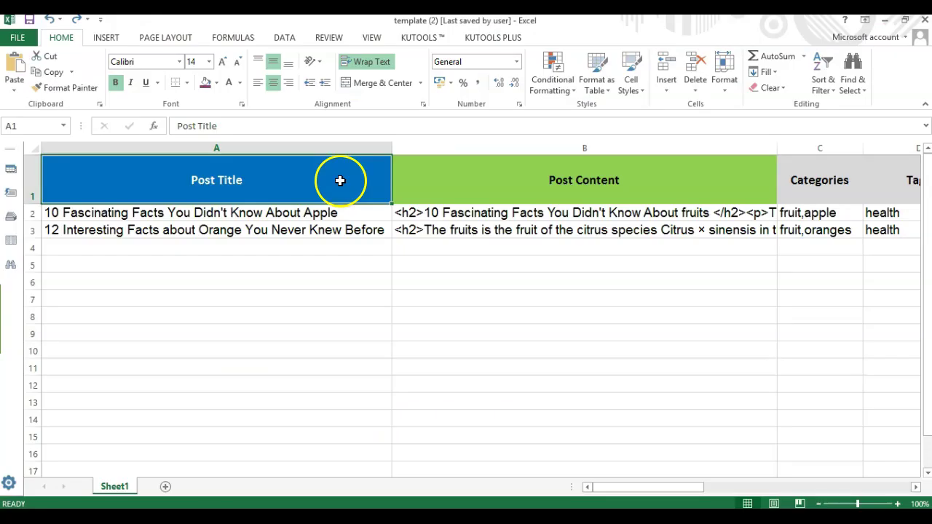
- Review the template's headings and its Post Title, Post Content, Categories, Tags and SEO columns
{"action": "left_click_drag", "start_coordinate": [339, 181], "coordinate": [693, 204]}
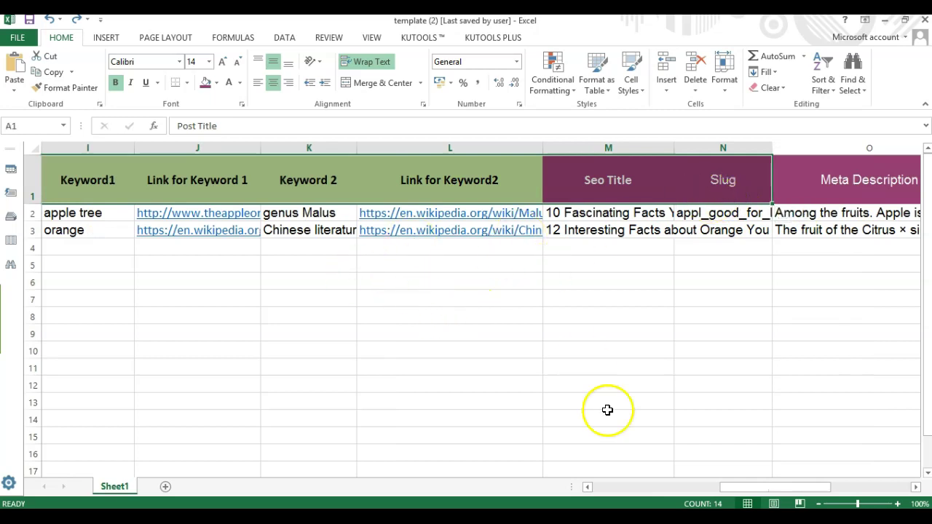
{"action": "left_click_drag", "start_coordinate": [724, 488], "coordinate": [589, 488]}
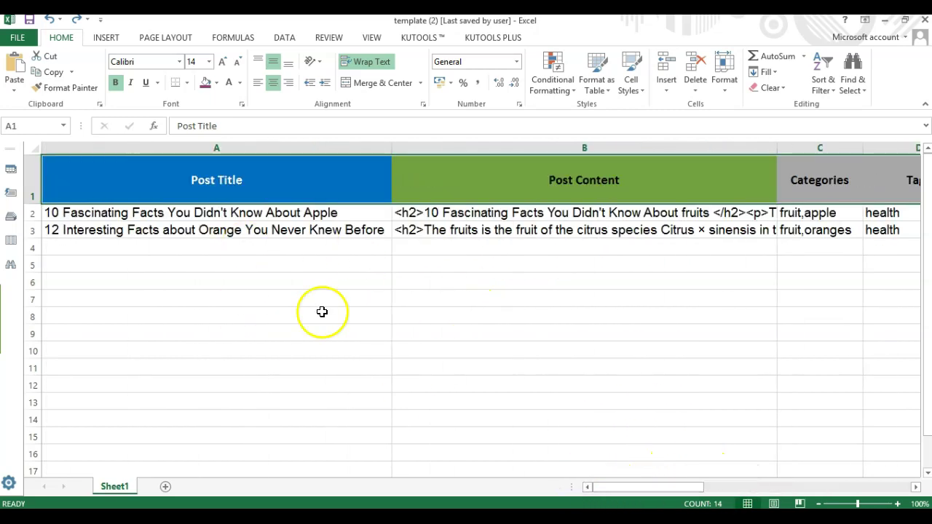
{"action": "left_click_drag", "start_coordinate": [297, 187], "coordinate": [271, 385]}
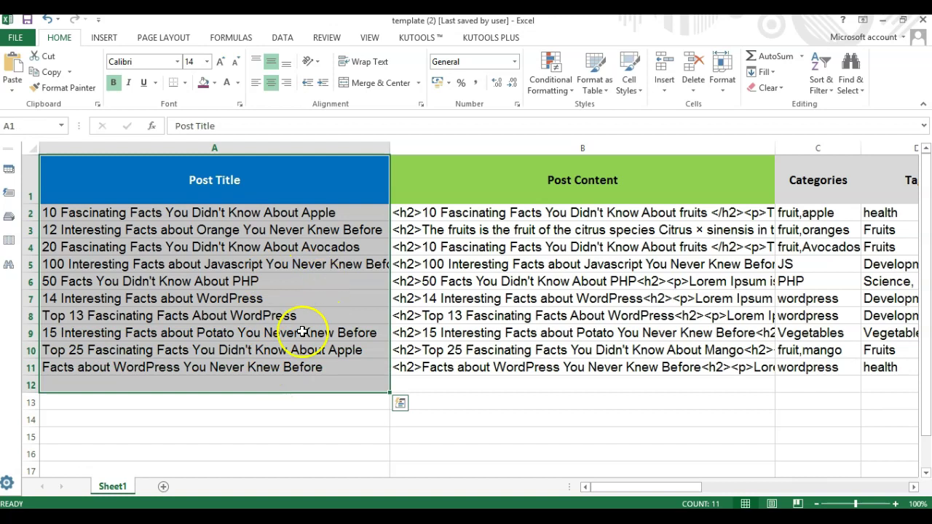
{"action": "left_click_drag", "start_coordinate": [534, 195], "coordinate": [531, 385]}
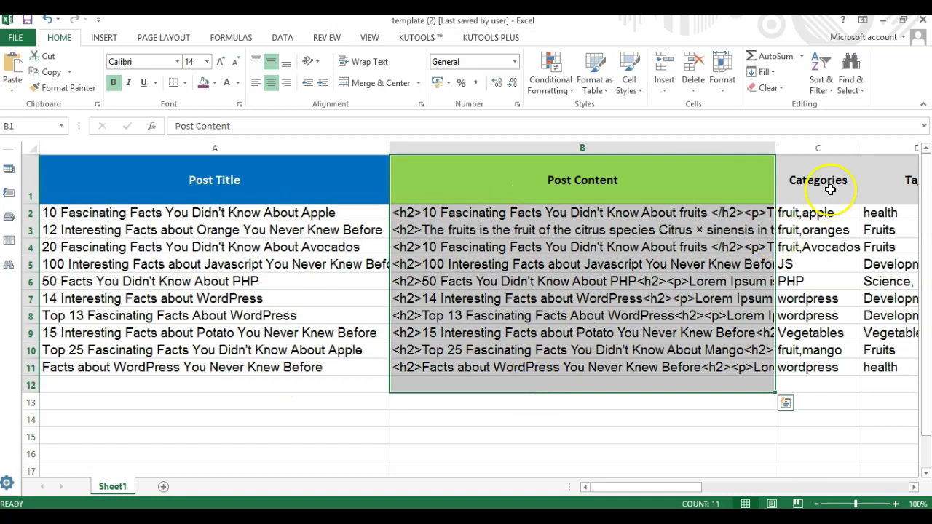
{"action": "left_click_drag", "start_coordinate": [828, 187], "coordinate": [820, 350]}
{"action": "left_click_drag", "start_coordinate": [896, 194], "coordinate": [890, 350]}
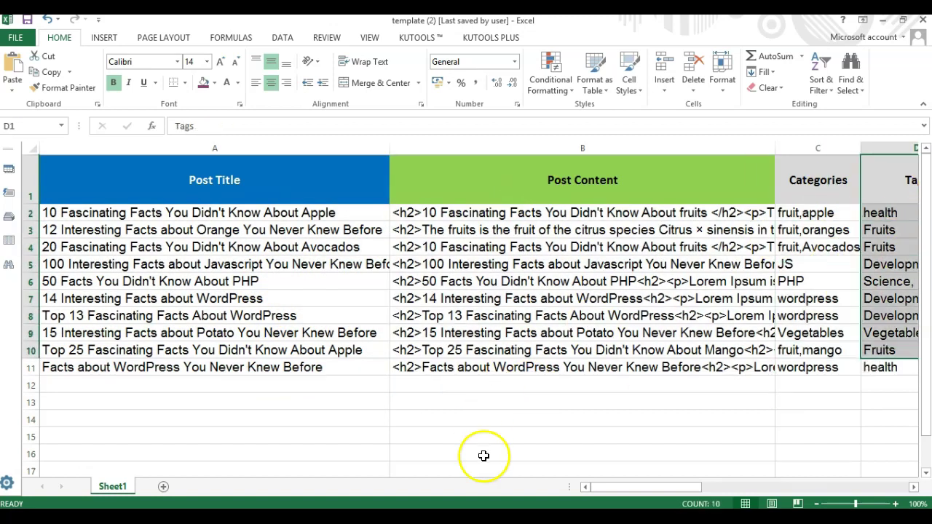
{"action": "left_click_drag", "start_coordinate": [645, 489], "coordinate": [827, 489]}
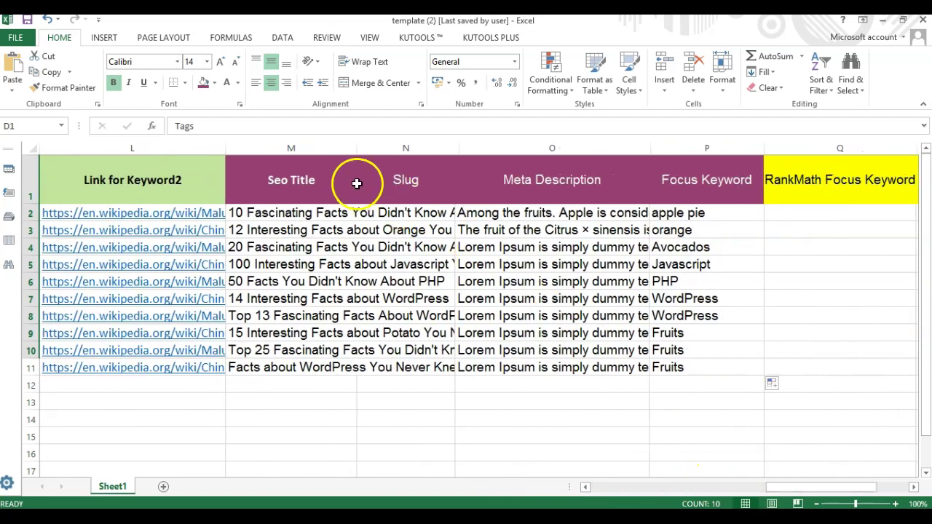
{"action": "left_click_drag", "start_coordinate": [356, 183], "coordinate": [764, 440]}
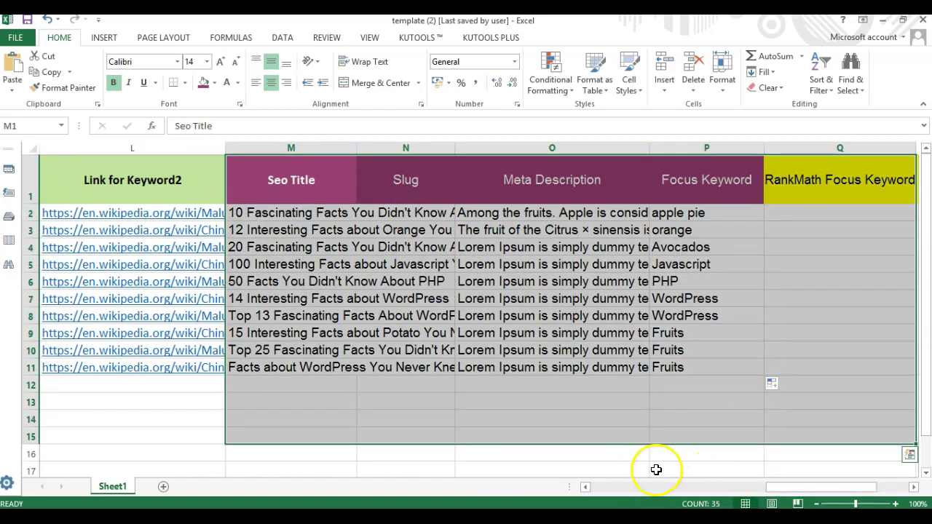
{"action": "key", "text": "ctrl+Home"}
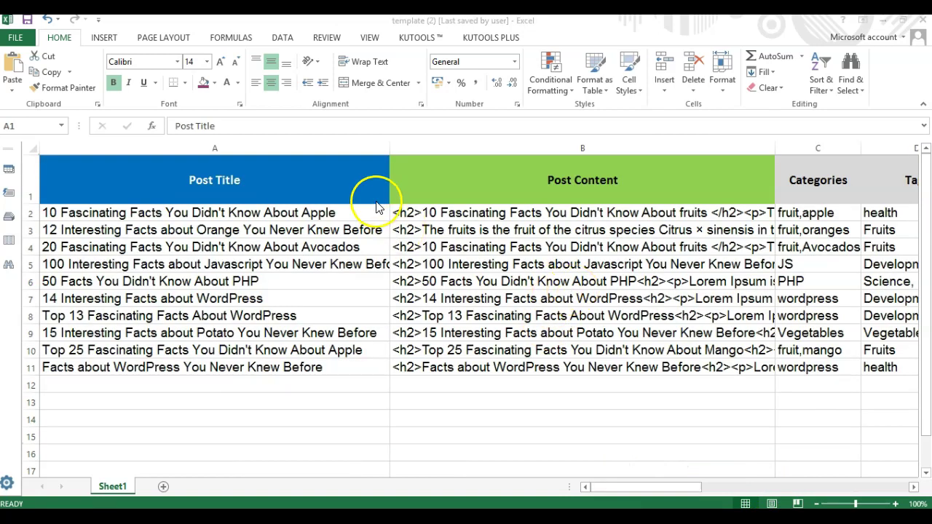
{"action": "left_click_drag", "start_coordinate": [358, 191], "coordinate": [179, 342]}
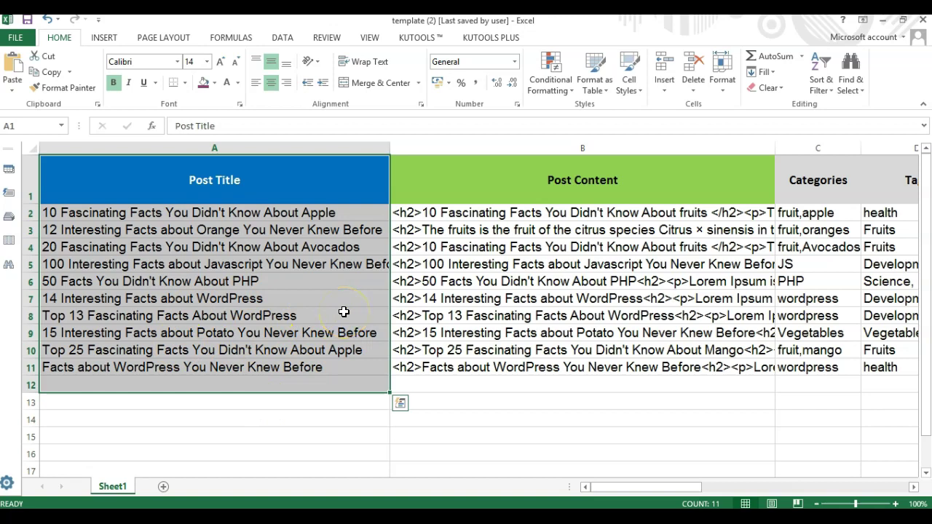
- Inspect the apple post's <h2>, </h2> and </p> tags with its full content shown in the formula bar
{"action": "key", "text": "ctrl+shift+u"}
{"action": "left_click", "coordinate": [255, 235]}
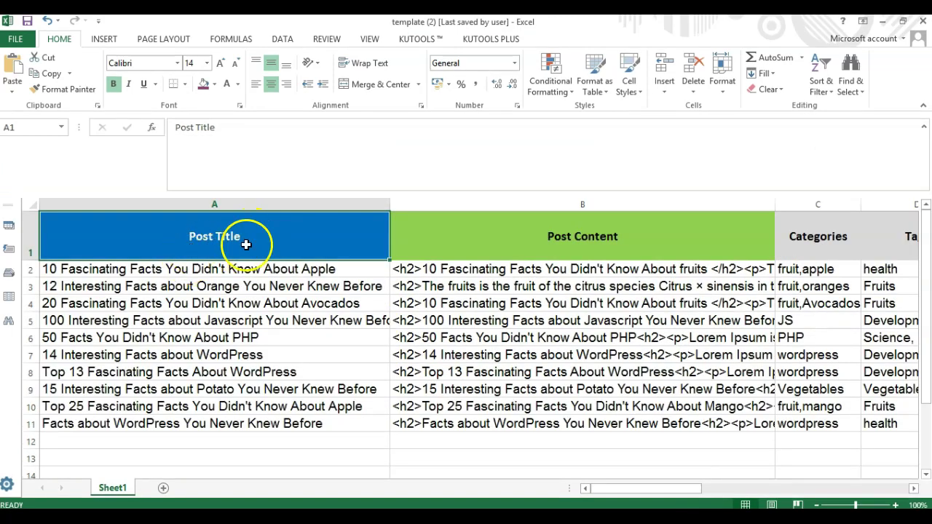
{"action": "left_click_drag", "start_coordinate": [237, 270], "coordinate": [230, 424]}
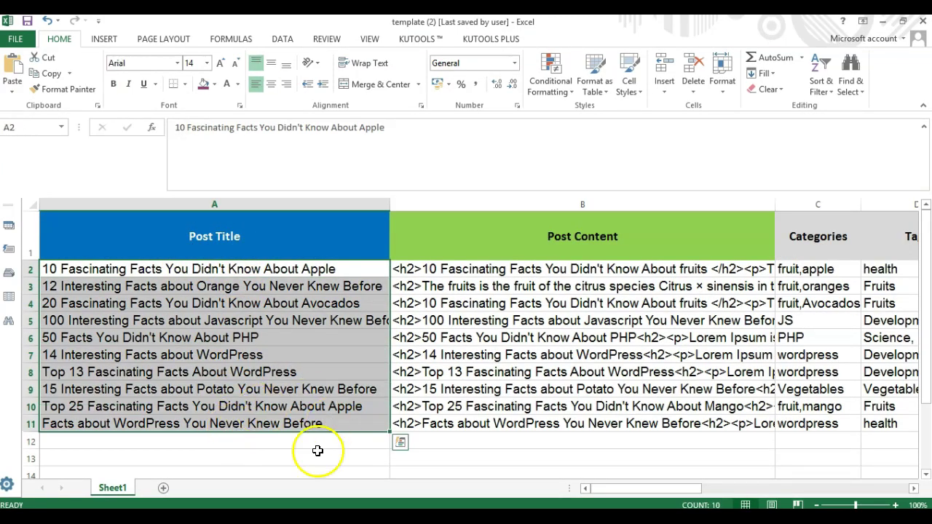
{"action": "key", "text": "Right"}
{"action": "left_click", "coordinate": [443, 118]}
{"action": "key", "text": "shift+End"}
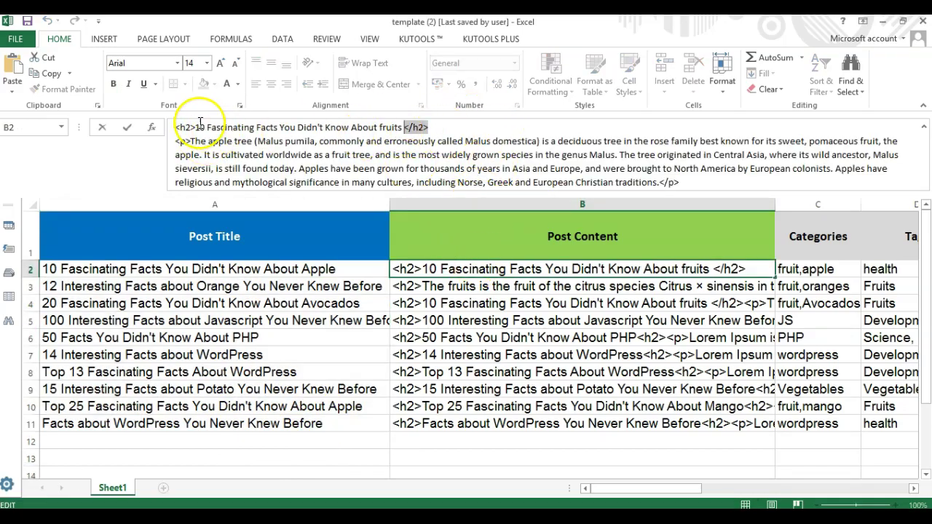
{"action": "left_click_drag", "start_coordinate": [190, 127], "coordinate": [176, 128]}
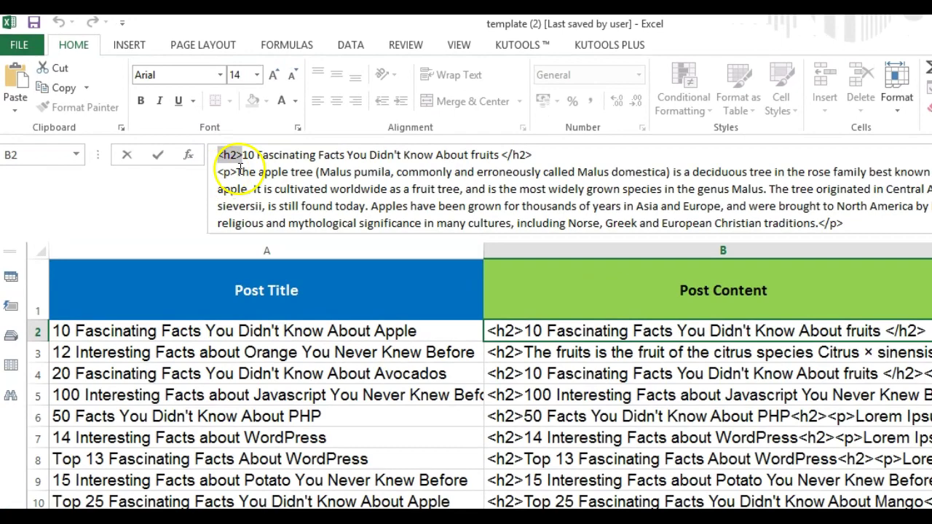
{"action": "left_click_drag", "start_coordinate": [518, 191], "coordinate": [517, 231]}
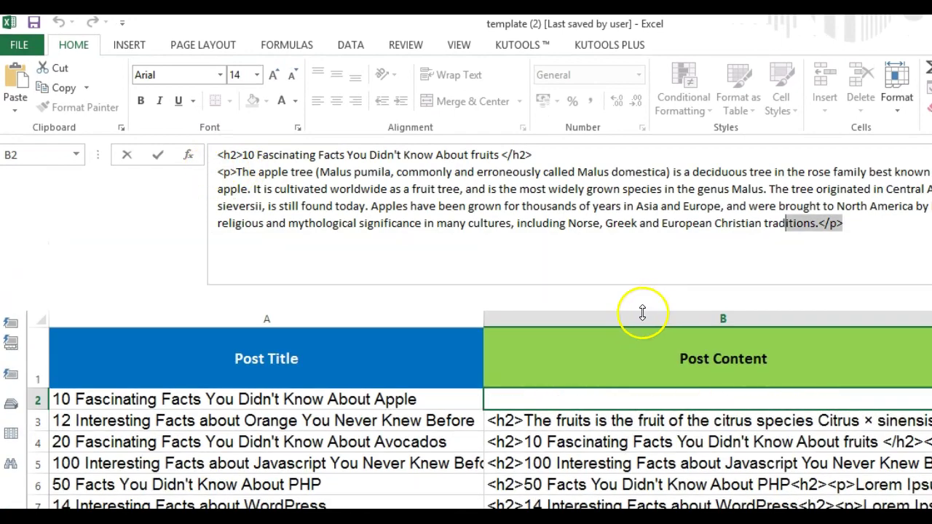
{"action": "left_click_drag", "start_coordinate": [642, 314], "coordinate": [640, 306]}
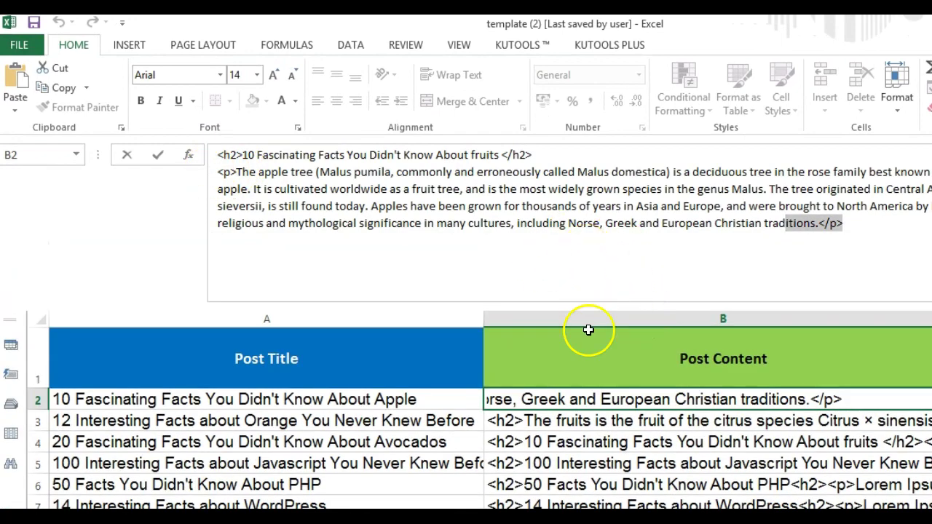
{"action": "left_click_drag", "start_coordinate": [583, 305], "coordinate": [570, 238]}
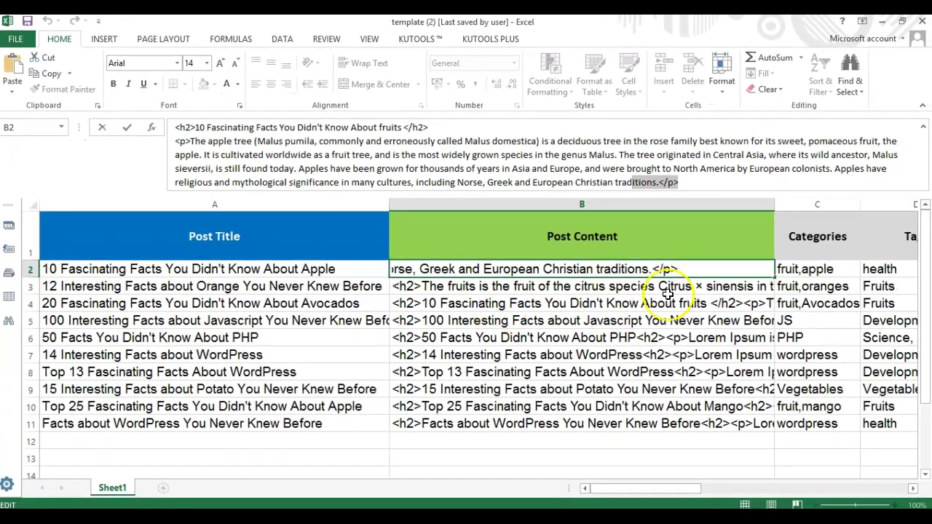
{"action": "key", "text": "Return"}
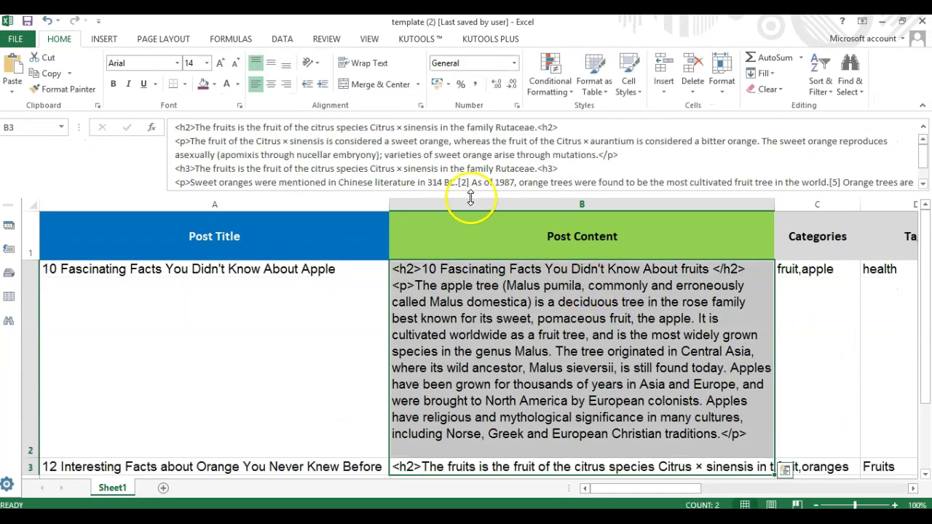
- Review the orange post's HTML, highlighting its <h2> heading, first paragraph and <h3> subheading
{"action": "left_click_drag", "start_coordinate": [475, 197], "coordinate": [475, 249]}
{"action": "left_click", "coordinate": [547, 195]}
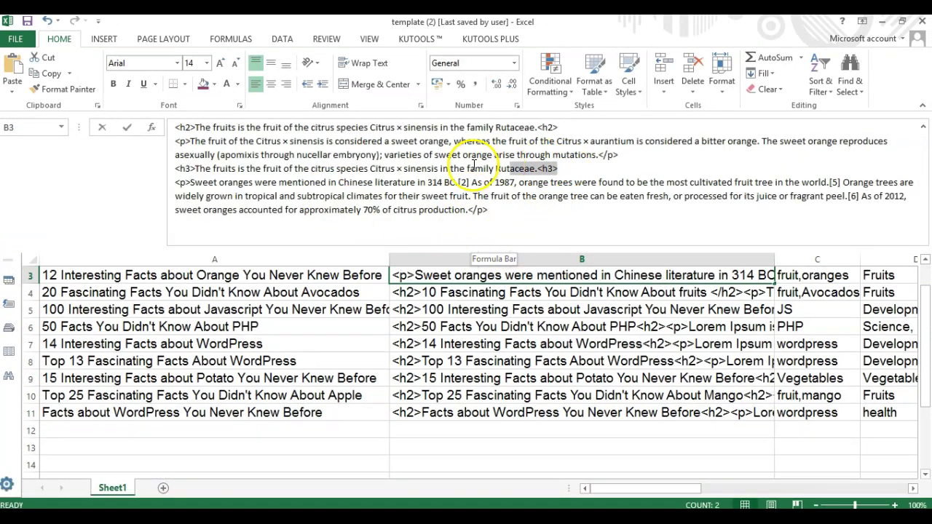
{"action": "left_click_drag", "start_coordinate": [174, 168], "coordinate": [559, 168]}
{"action": "left_click_drag", "start_coordinate": [558, 127], "coordinate": [189, 111]}
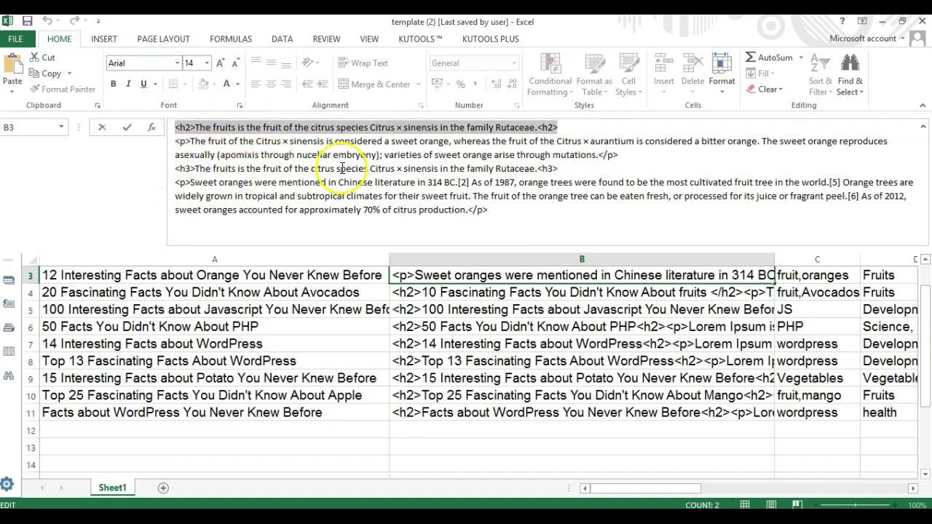
{"action": "left_click_drag", "start_coordinate": [618, 154], "coordinate": [175, 140]}
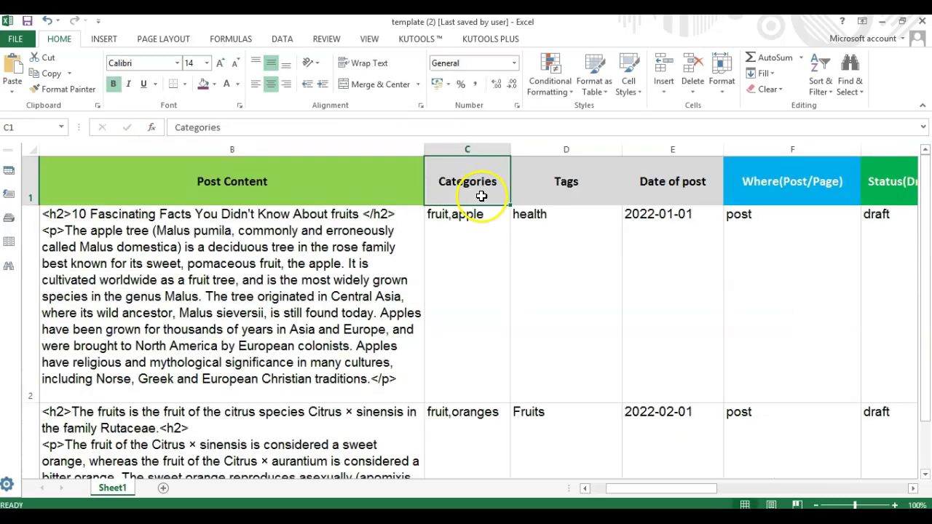
{"action": "left_click_drag", "start_coordinate": [474, 182], "coordinate": [496, 387]}
{"action": "scroll", "coordinate": [503, 378], "scroll_direction": "up", "scroll_amount": 3}
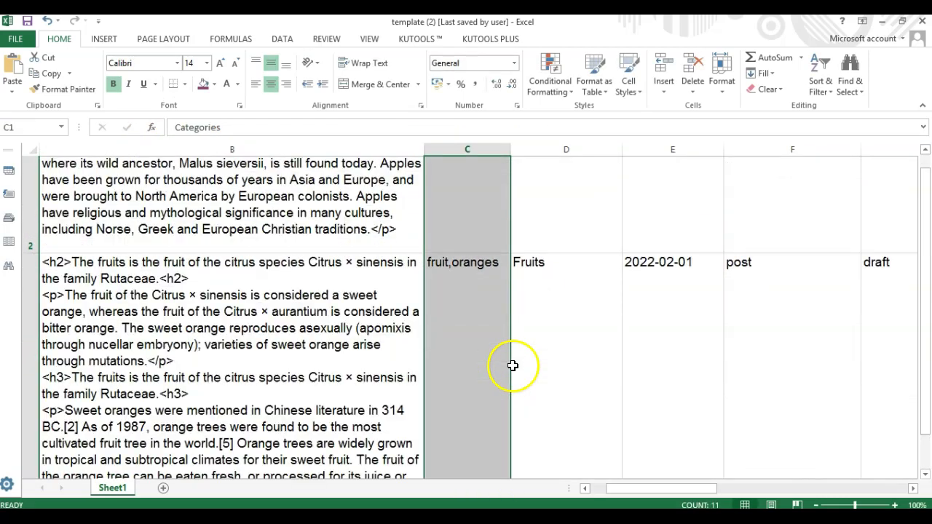
{"action": "scroll", "coordinate": [509, 365], "scroll_direction": "up", "scroll_amount": 2}
{"action": "mouse_move", "coordinate": [589, 211]}
{"action": "left_mouse_down"}
{"action": "mouse_move", "coordinate": [590, 455]}
{"action": "mouse_move", "coordinate": [606, 459]}
{"action": "left_mouse_up"}
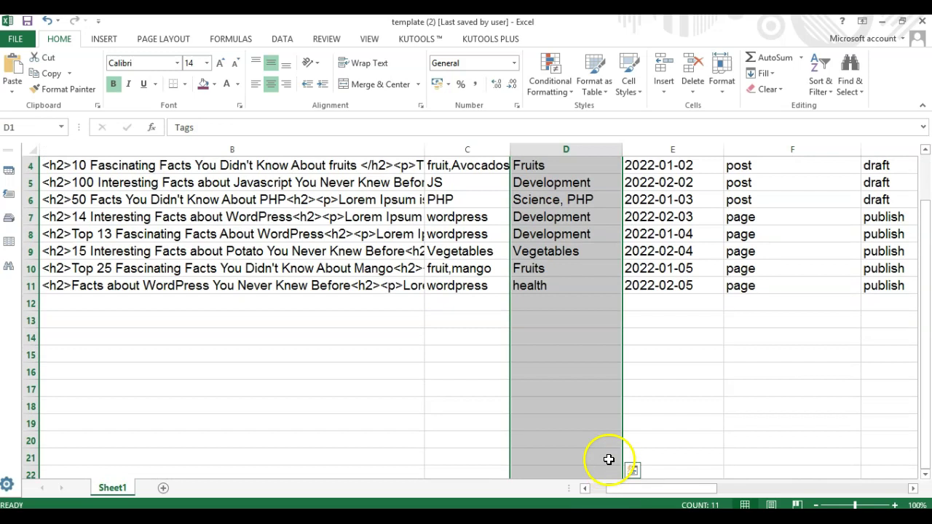
{"action": "scroll", "coordinate": [603, 422], "scroll_direction": "up", "scroll_amount": 2}
{"action": "scroll", "coordinate": [601, 391], "scroll_direction": "up", "scroll_amount": 1}
{"action": "scroll", "coordinate": [601, 390], "scroll_direction": "down", "scroll_amount": 4}
{"action": "scroll", "coordinate": [600, 391], "scroll_direction": "up", "scroll_amount": 2}
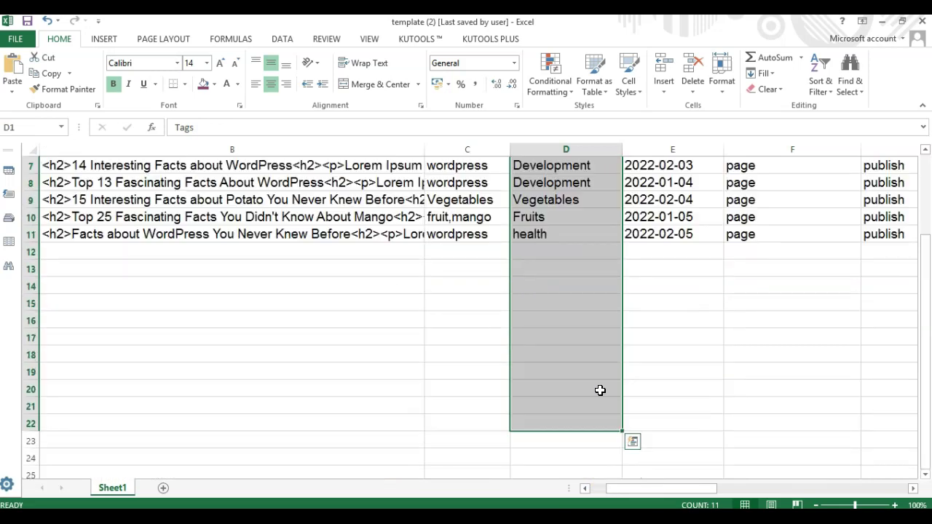
{"action": "scroll", "coordinate": [576, 287], "scroll_direction": "up", "scroll_amount": 2}
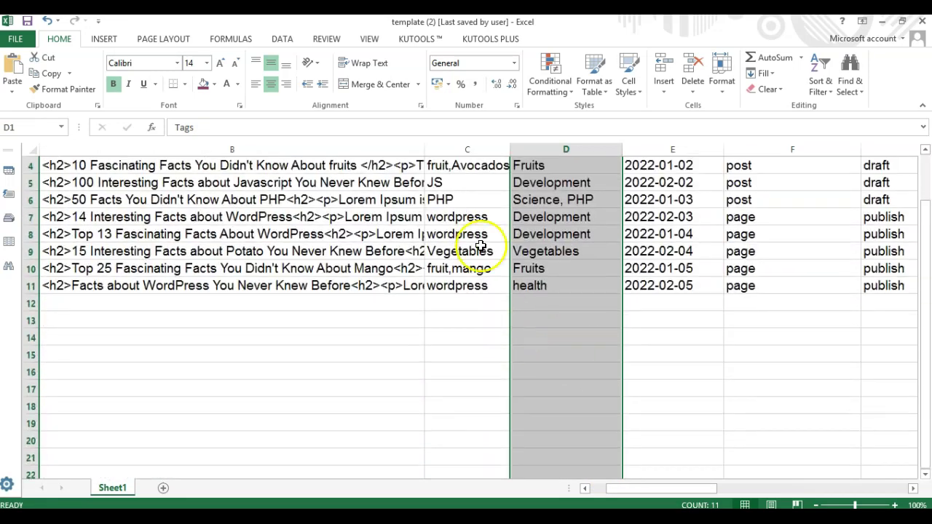
{"action": "scroll", "coordinate": [474, 246], "scroll_direction": "down", "scroll_amount": 1}
{"action": "left_click", "coordinate": [479, 194]}
{"action": "left_click", "coordinate": [582, 199]}
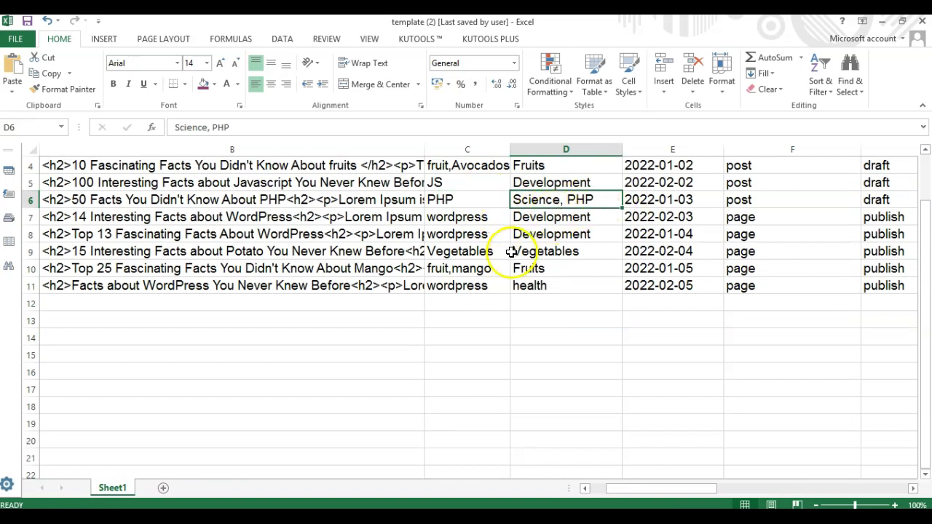
{"action": "scroll", "coordinate": [512, 251], "scroll_direction": "up", "scroll_amount": 1}
{"action": "left_click", "coordinate": [462, 214]}
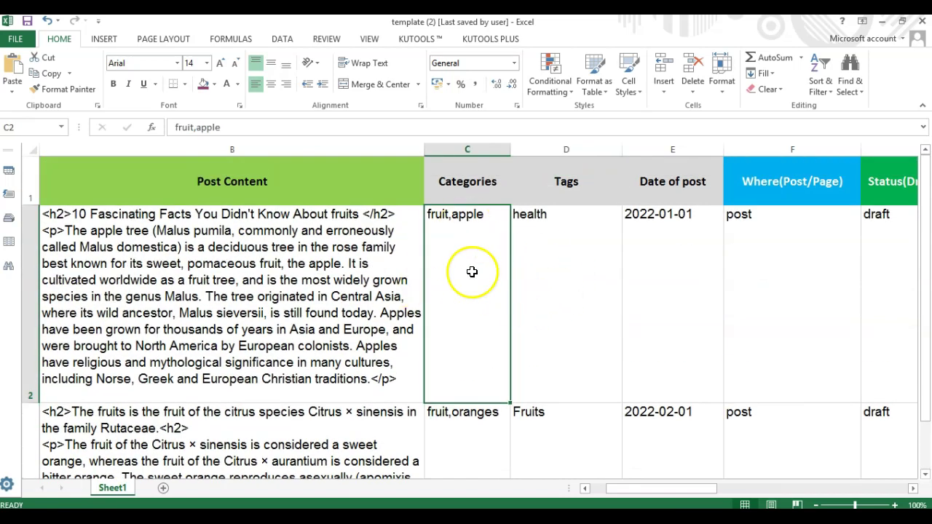
- Review the Date of post column and the Where(Post/Page) types, five entries marked post
{"action": "left_click", "coordinate": [700, 192]}
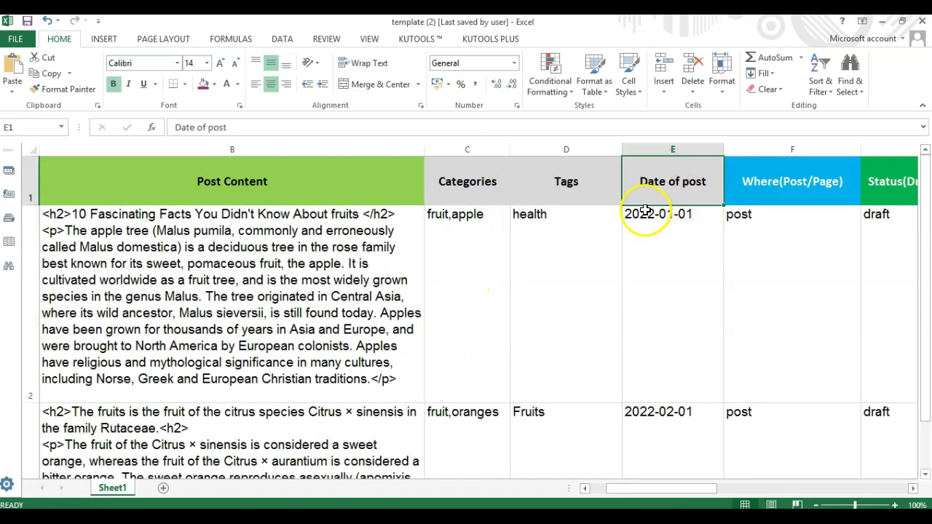
{"action": "left_click_drag", "start_coordinate": [668, 308], "coordinate": [666, 431]}
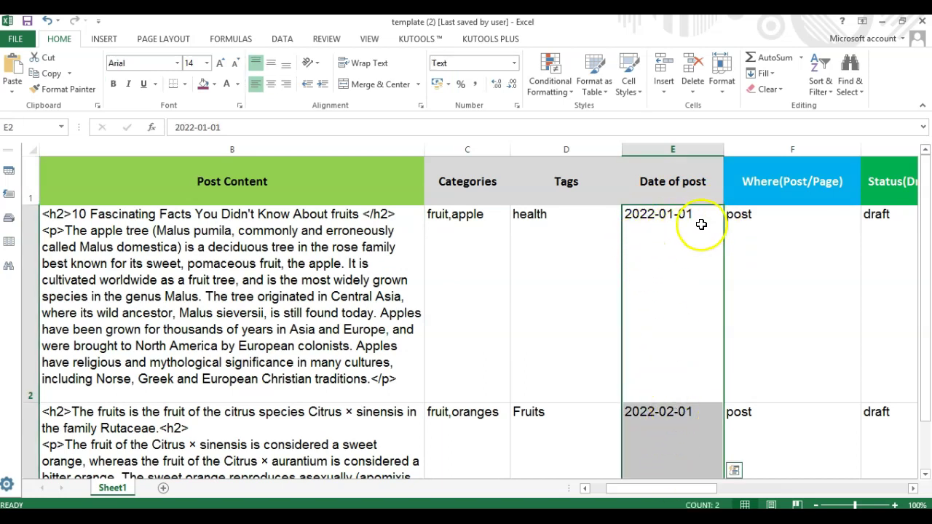
{"action": "left_click", "coordinate": [818, 193]}
{"action": "mouse_move", "coordinate": [750, 214]}
{"action": "left_mouse_down"}
{"action": "mouse_move", "coordinate": [758, 232]}
{"action": "mouse_move", "coordinate": [748, 370]}
{"action": "left_mouse_up"}
{"action": "mouse_move", "coordinate": [752, 217]}
{"action": "left_mouse_down"}
{"action": "mouse_move", "coordinate": [760, 271]}
{"action": "mouse_move", "coordinate": [745, 279]}
{"action": "mouse_move", "coordinate": [748, 375]}
{"action": "left_mouse_up"}
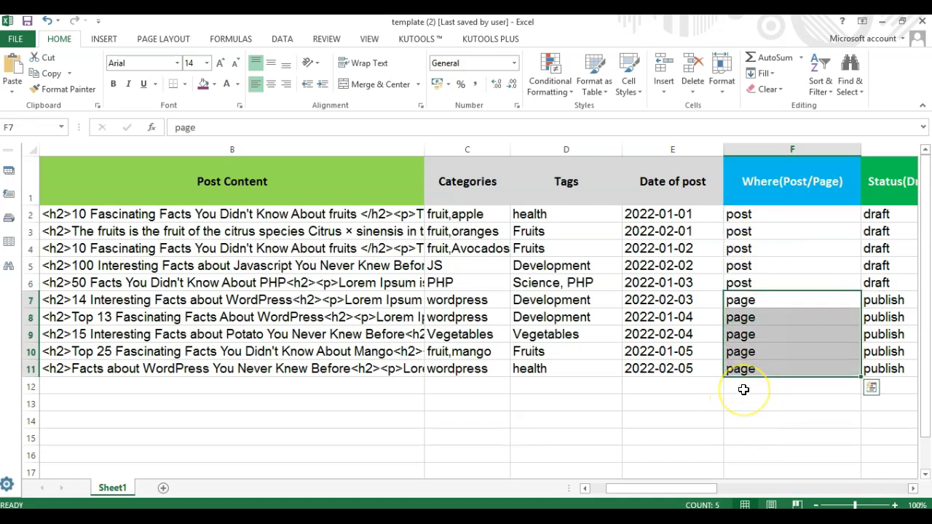
{"action": "mouse_move", "coordinate": [750, 214]}
{"action": "left_mouse_down"}
{"action": "mouse_move", "coordinate": [778, 246]}
{"action": "mouse_move", "coordinate": [778, 292]}
{"action": "left_mouse_up"}
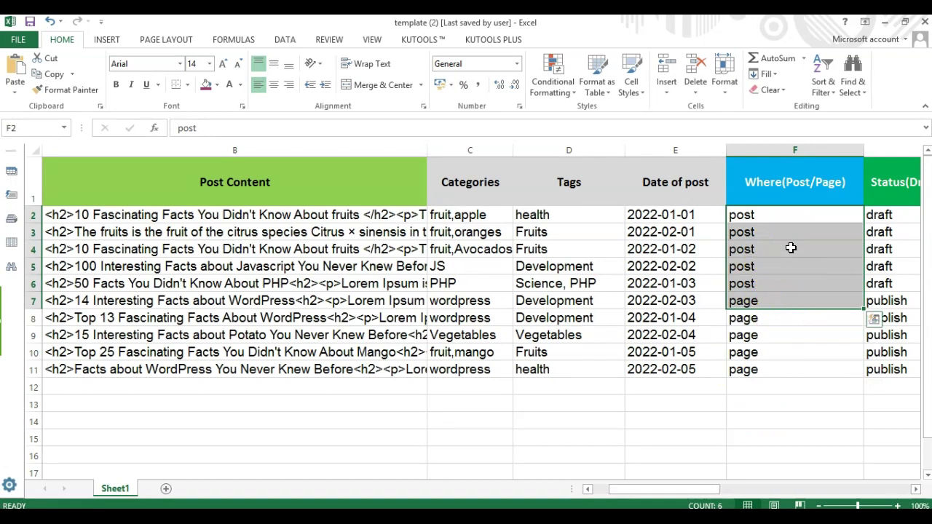
- Review the Status(Draft/Publish) column: five draft entries, then five publish entries in rows 7–11
{"action": "scroll", "coordinate": [807, 255], "scroll_direction": "right", "scroll_amount": 1}
{"action": "left_click", "coordinate": [553, 186]}
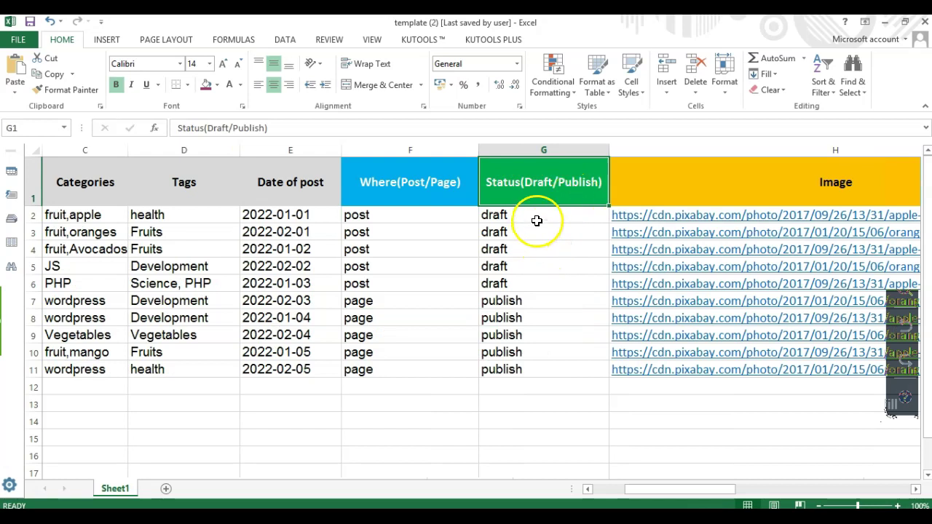
{"action": "left_click_drag", "start_coordinate": [537, 220], "coordinate": [543, 269]}
{"action": "left_click", "coordinate": [539, 304]}
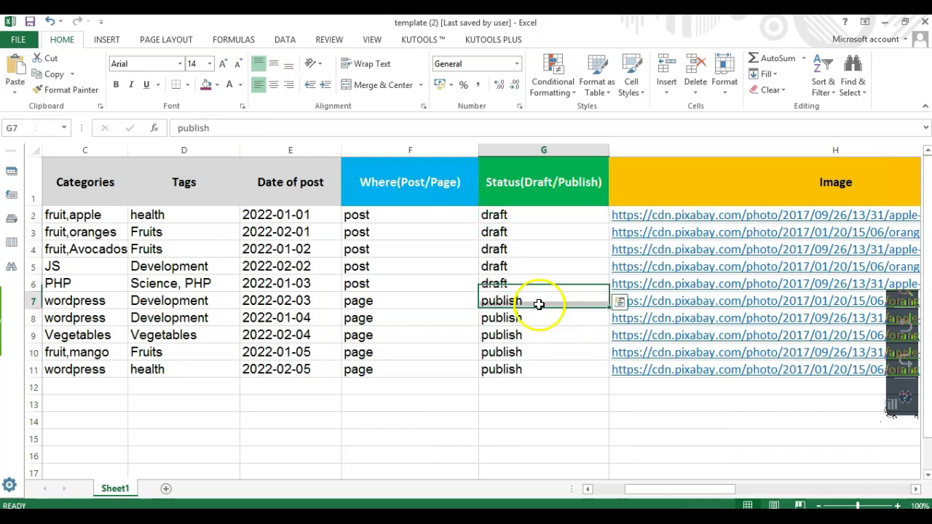
{"action": "left_click_drag", "start_coordinate": [539, 304], "coordinate": [545, 374]}
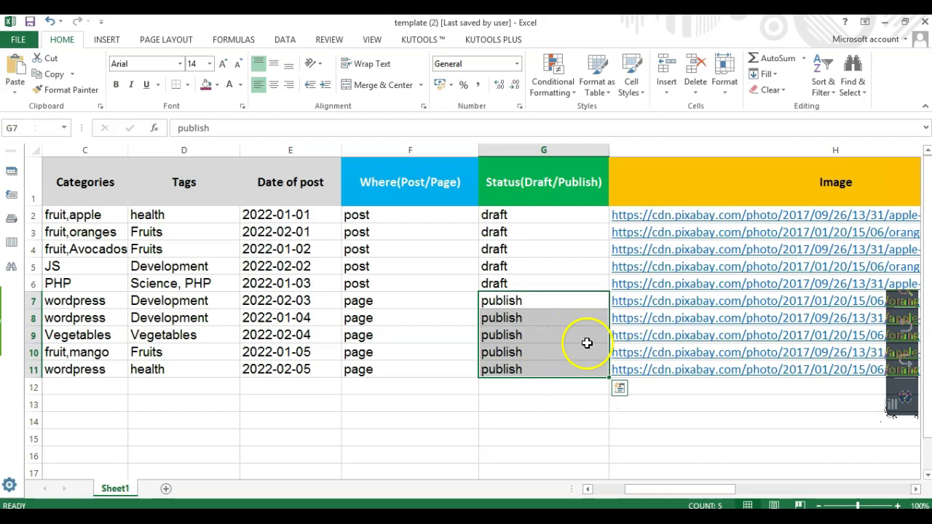
{"action": "left_click_drag", "start_coordinate": [520, 218], "coordinate": [519, 378]}
{"action": "left_click", "coordinate": [626, 188]}
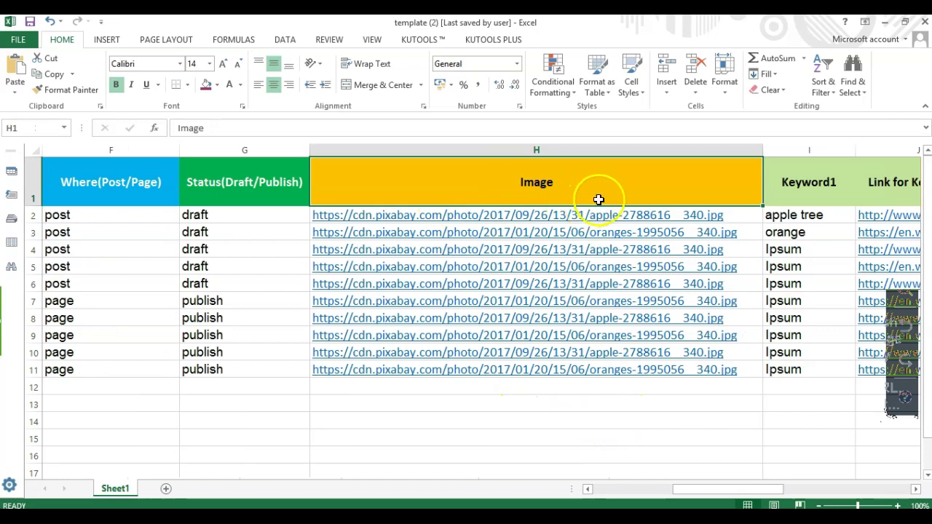
{"action": "left_click_drag", "start_coordinate": [623, 202], "coordinate": [628, 387]}
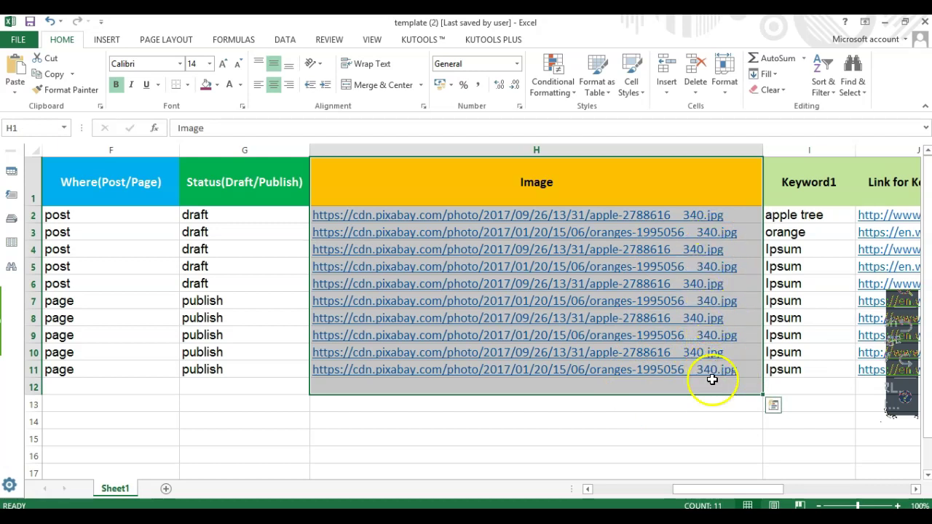
{"action": "key", "text": "Right"}
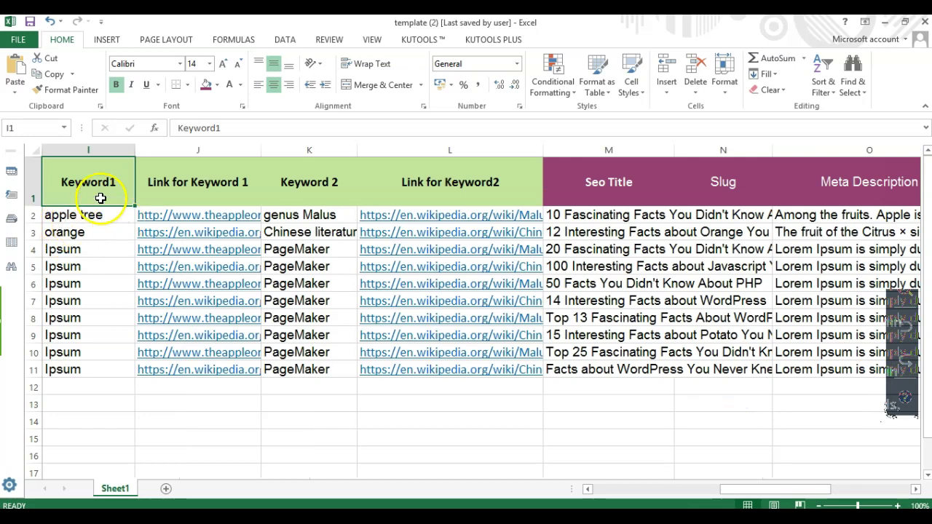
{"action": "left_click_drag", "start_coordinate": [100, 199], "coordinate": [80, 404]}
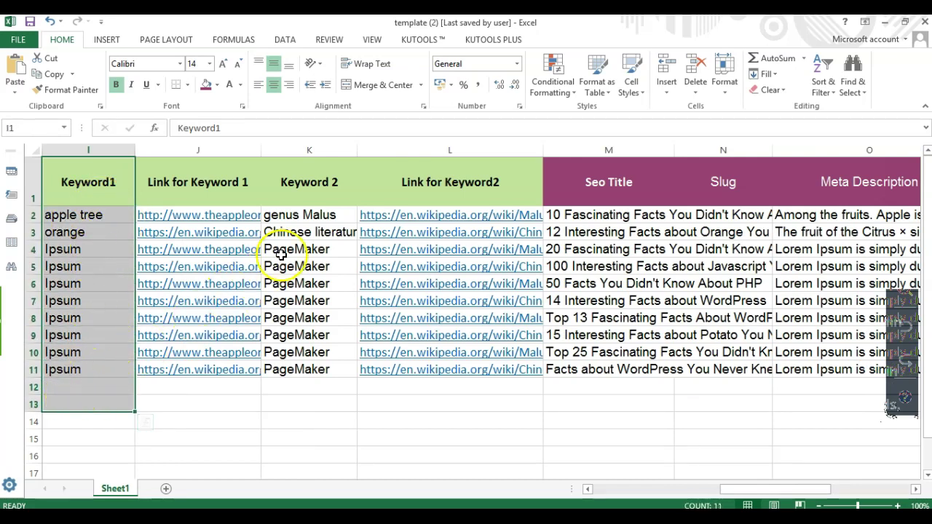
{"action": "left_click_drag", "start_coordinate": [308, 195], "coordinate": [319, 404]}
{"action": "left_click_drag", "start_coordinate": [99, 200], "coordinate": [108, 404]}
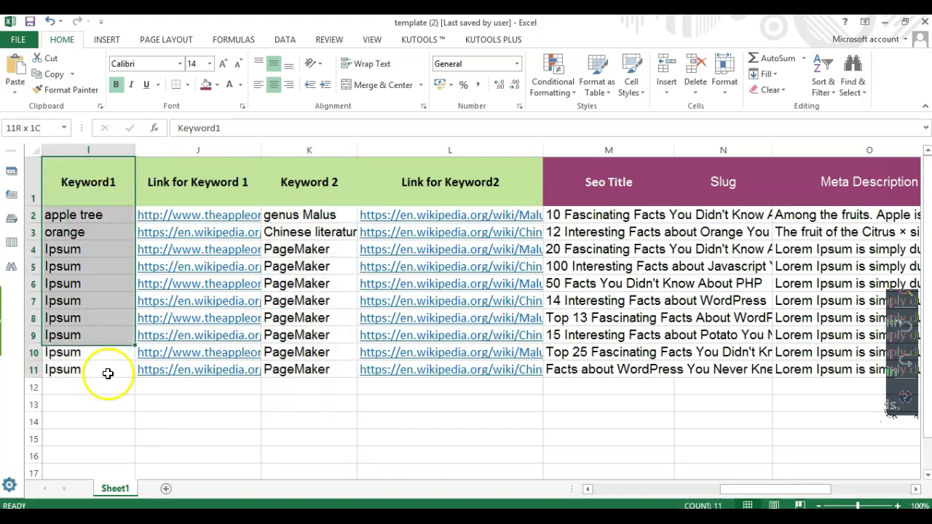
{"action": "left_click_drag", "start_coordinate": [309, 215], "coordinate": [337, 386]}
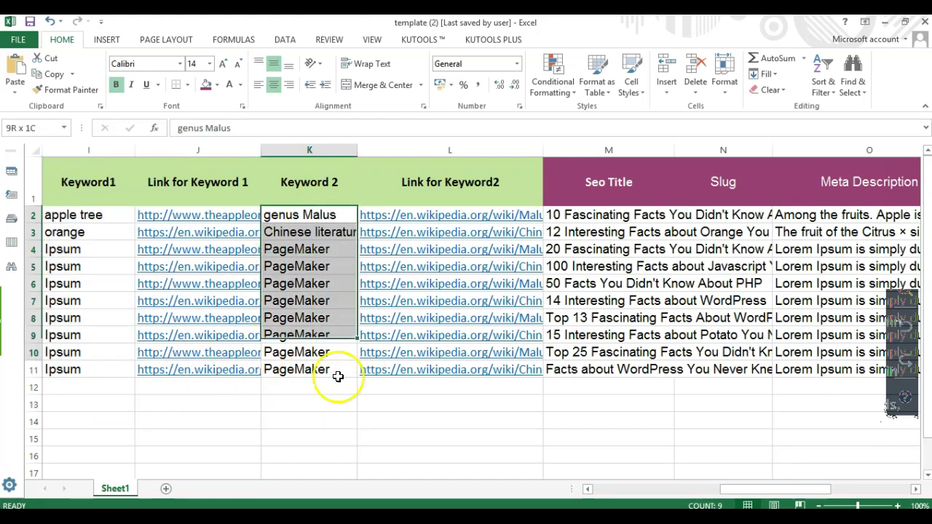
{"action": "left_click_drag", "start_coordinate": [197, 191], "coordinate": [206, 415]}
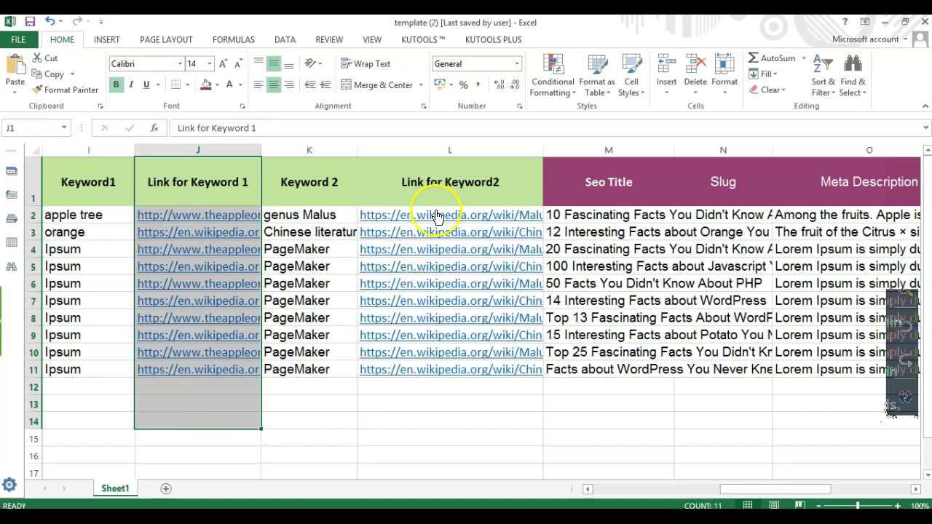
{"action": "left_click_drag", "start_coordinate": [437, 191], "coordinate": [435, 419]}
- Check the RankMath columns, then save the workbook to the Desktop as import_template
{"action": "scroll", "coordinate": [431, 447], "scroll_direction": "right", "scroll_amount": 3}
{"action": "left_click_drag", "start_coordinate": [104, 182], "coordinate": [499, 384]}
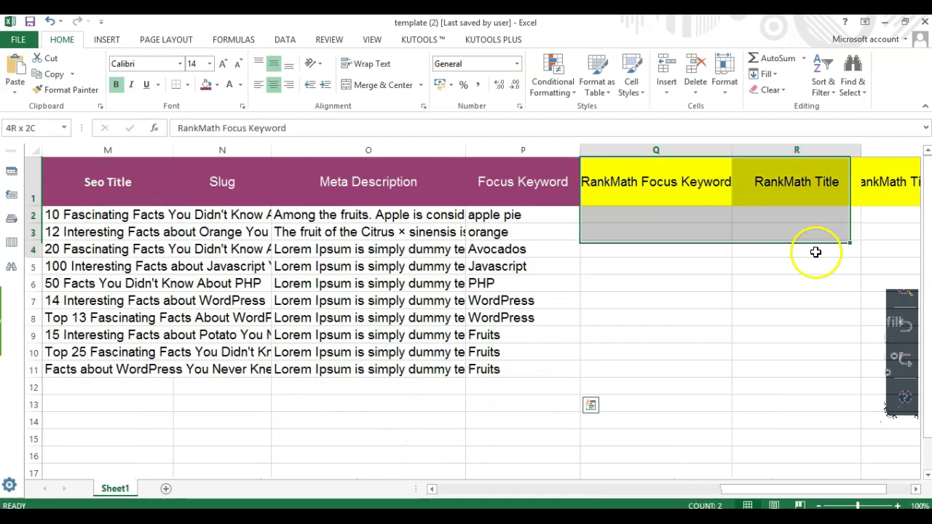
{"action": "left_click_drag", "start_coordinate": [673, 192], "coordinate": [896, 352]}
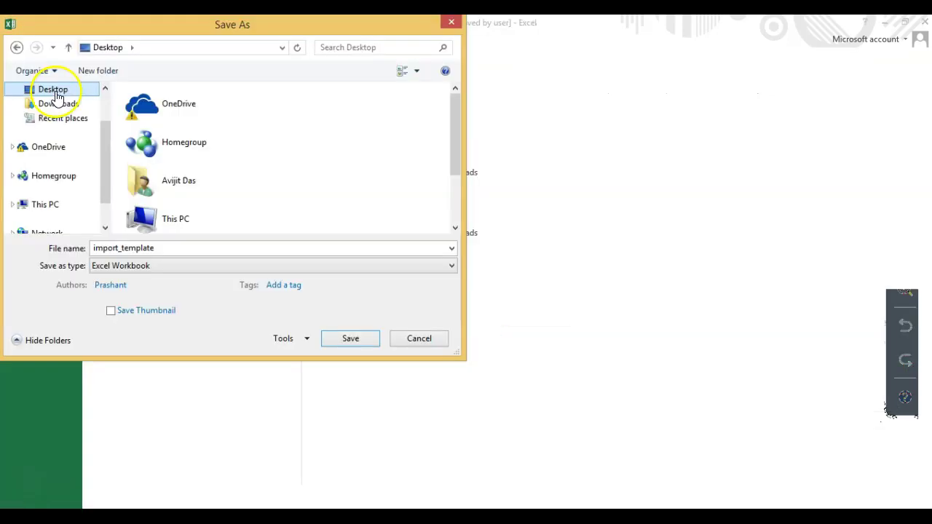
{"action": "left_click", "coordinate": [367, 346]}
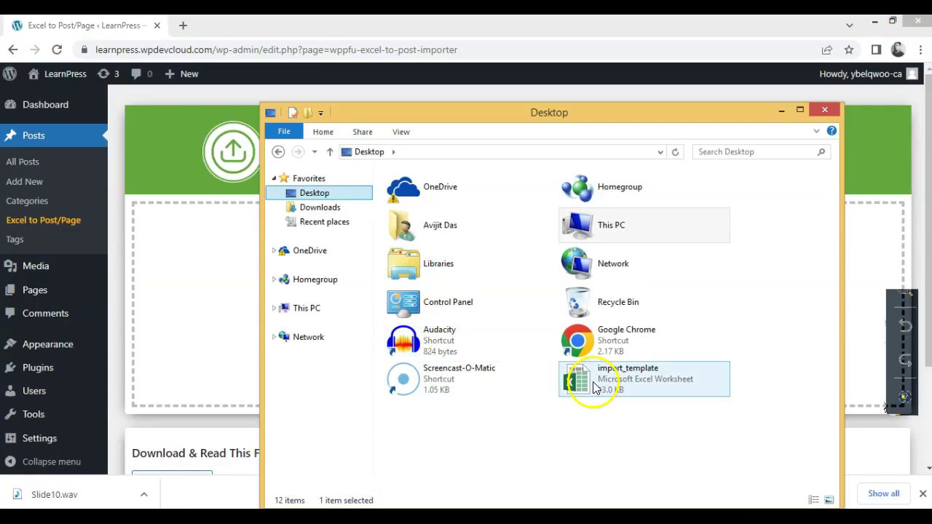
- Drop import_template onto the Excel to Post/Page upload area and confirm the success message
{"action": "left_click_drag", "start_coordinate": [597, 380], "coordinate": [207, 346]}
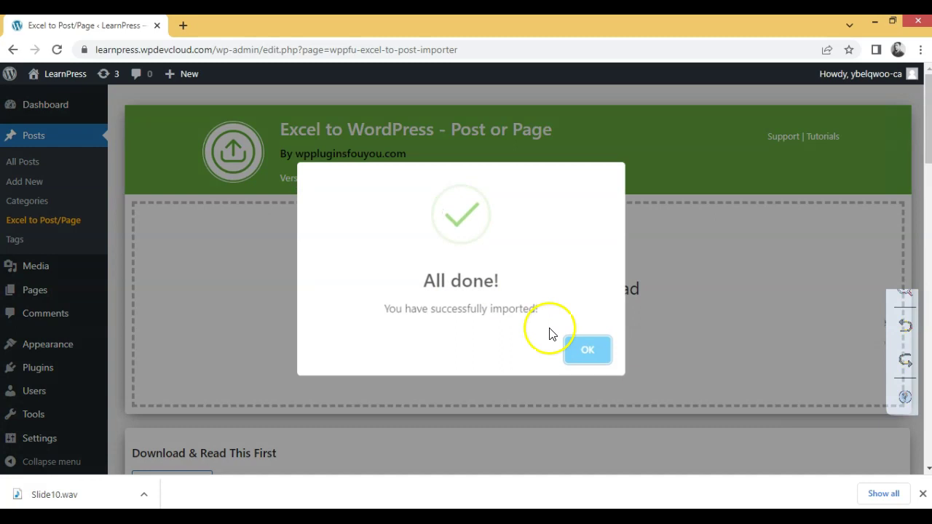
{"action": "left_click_drag", "start_coordinate": [386, 309], "coordinate": [451, 303]}
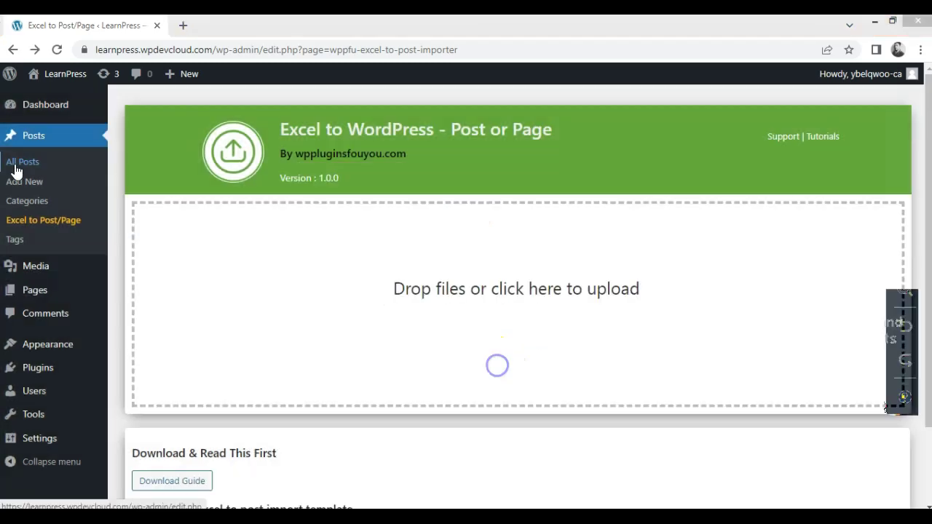
- Check the imported pages under All Pages, then filter Posts to show the draft posts
{"action": "left_click", "coordinate": [22, 169]}
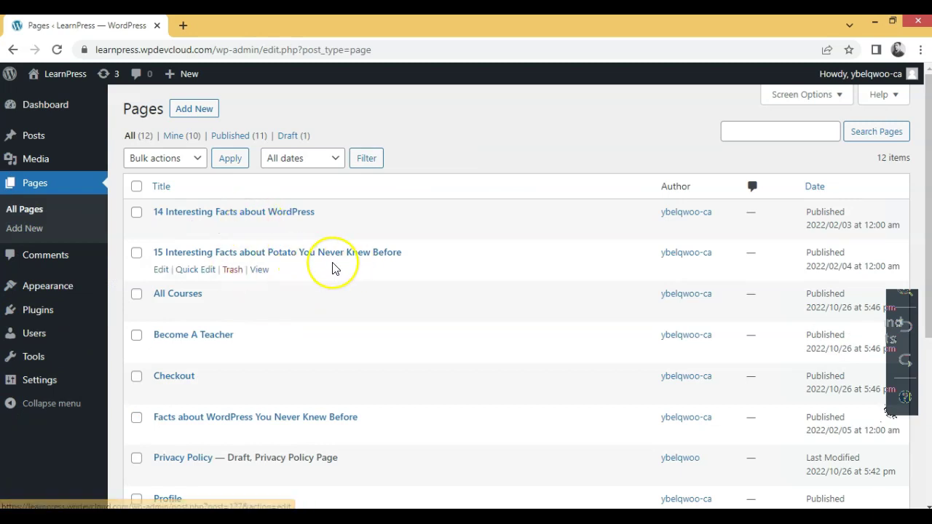
{"action": "scroll", "coordinate": [332, 266], "scroll_direction": "down", "scroll_amount": 4}
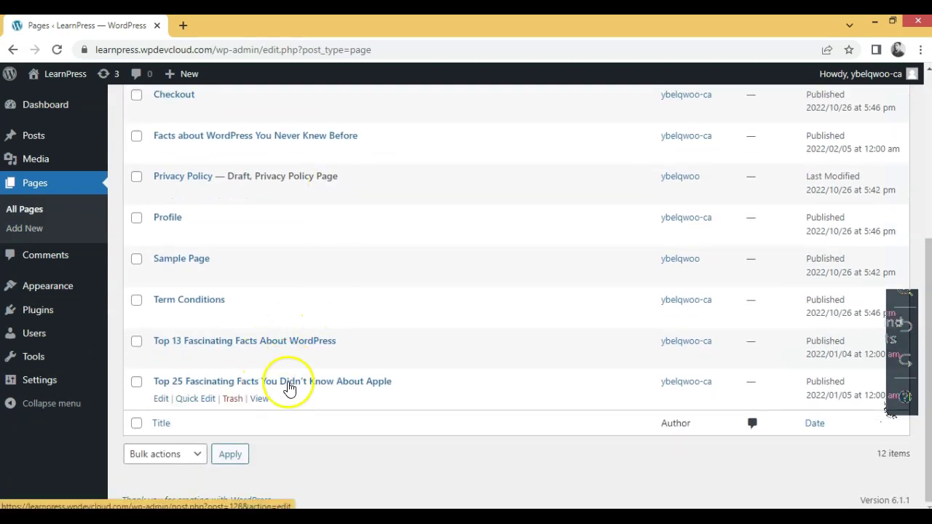
{"action": "scroll", "coordinate": [407, 341], "scroll_direction": "up", "scroll_amount": 3}
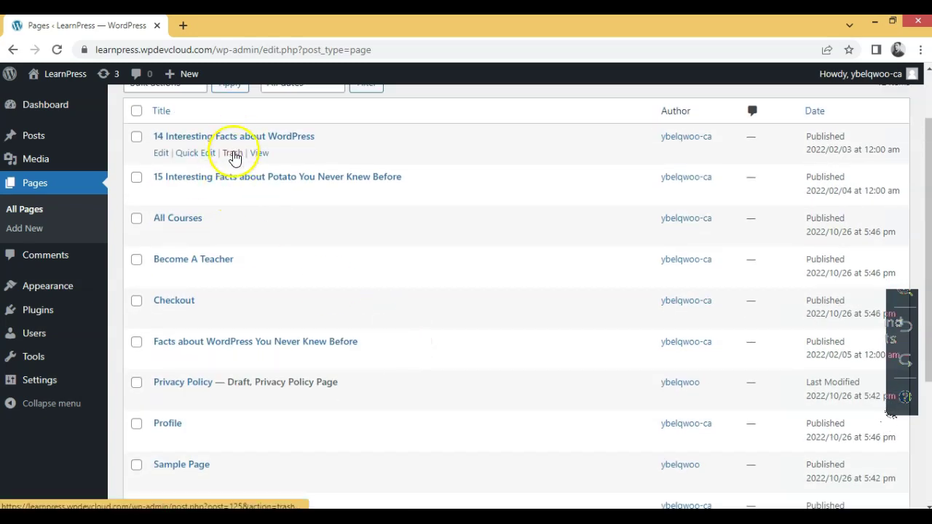
{"action": "left_click", "coordinate": [25, 140]}
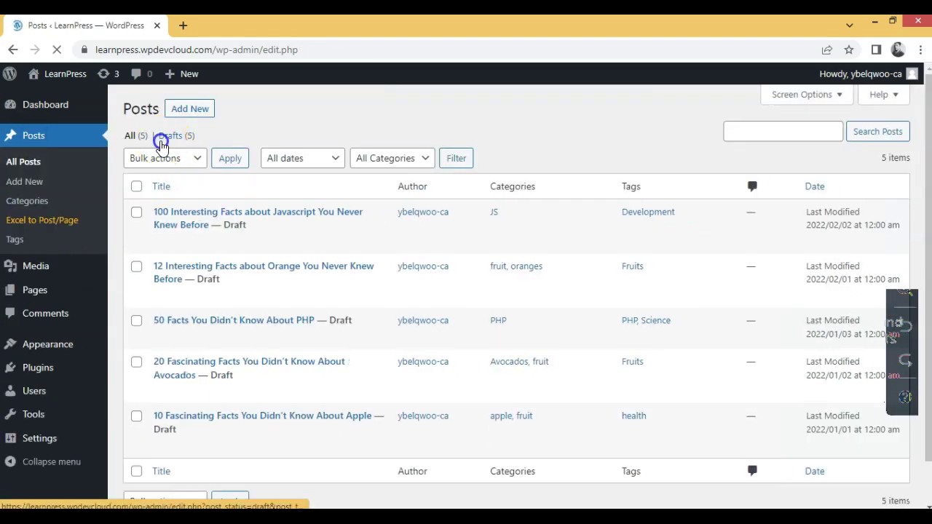
{"action": "left_click", "coordinate": [170, 136]}
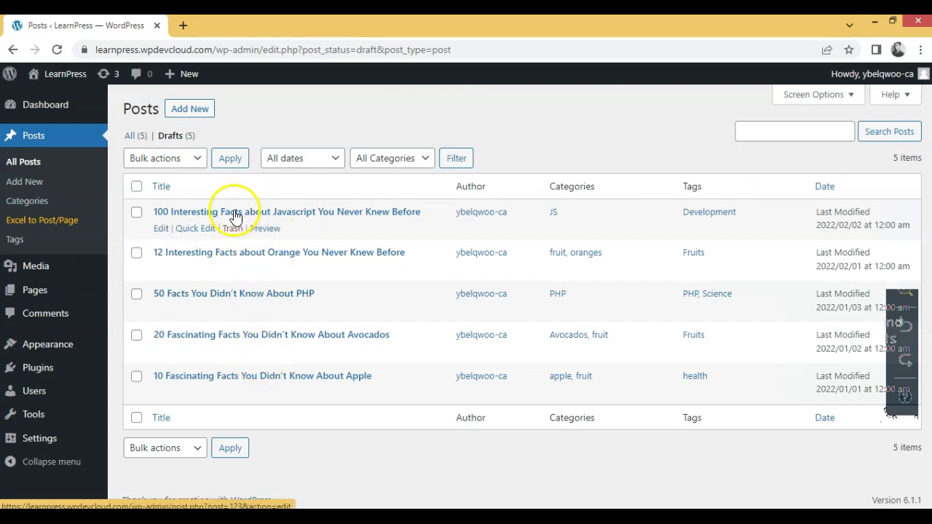
- Open the Avocados draft and view its Yoast focus keyphrase, SEO title, slug and meta description
{"action": "left_click", "coordinate": [335, 335]}
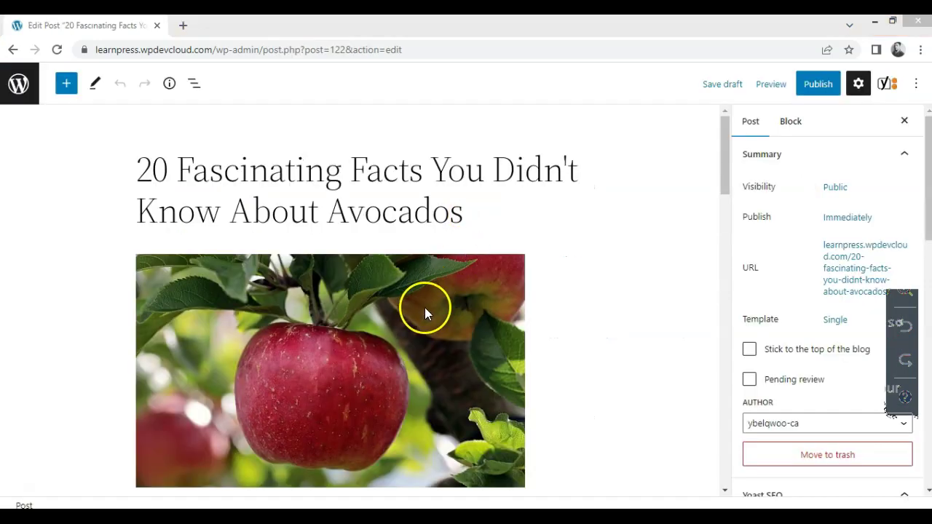
{"action": "left_click", "coordinate": [676, 285]}
{"action": "scroll", "coordinate": [583, 324], "scroll_direction": "down", "scroll_amount": 5}
{"action": "scroll", "coordinate": [572, 321], "scroll_direction": "down", "scroll_amount": 5}
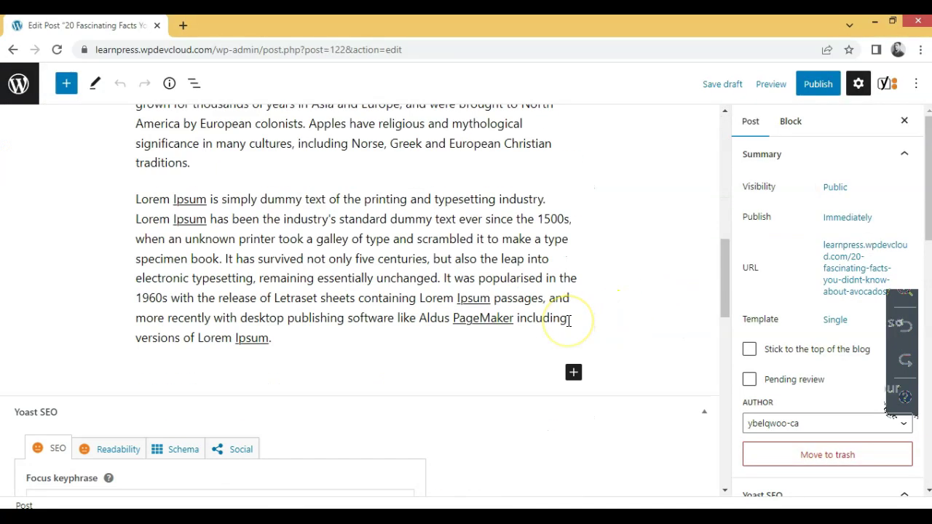
{"action": "scroll", "coordinate": [568, 320], "scroll_direction": "down", "scroll_amount": 3}
{"action": "scroll", "coordinate": [568, 320], "scroll_direction": "down", "scroll_amount": 2}
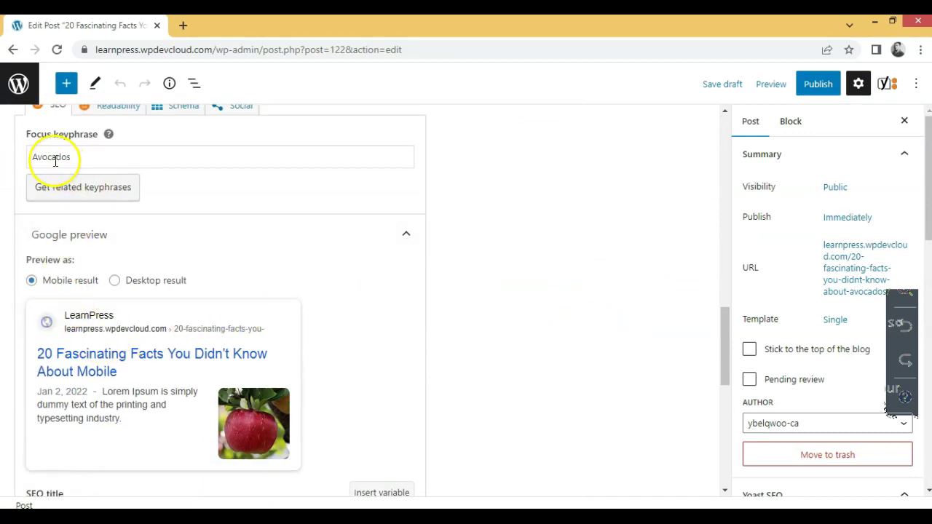
{"action": "scroll", "coordinate": [168, 399], "scroll_direction": "down", "scroll_amount": 3}
{"action": "scroll", "coordinate": [177, 401], "scroll_direction": "down", "scroll_amount": 3}
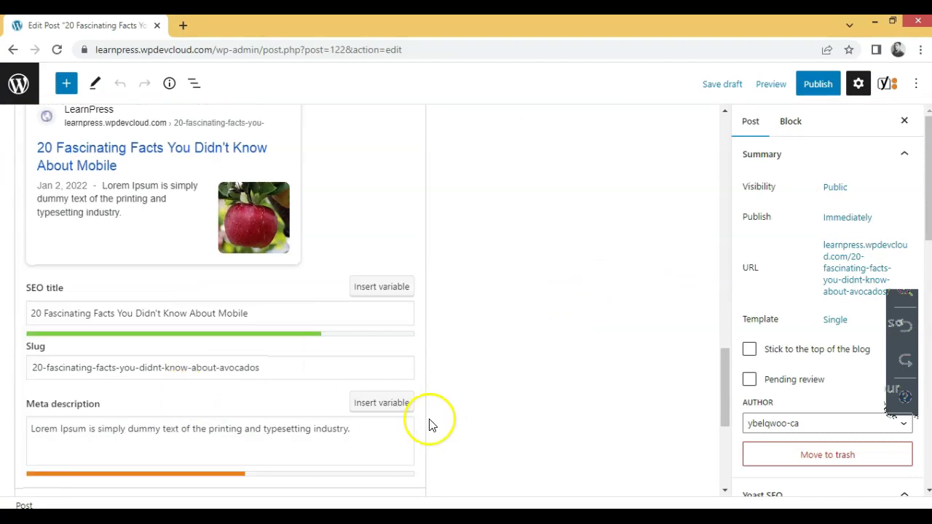
{"action": "scroll", "coordinate": [272, 333], "scroll_direction": "down", "scroll_amount": 2}
{"action": "scroll", "coordinate": [308, 335], "scroll_direction": "down", "scroll_amount": 2}
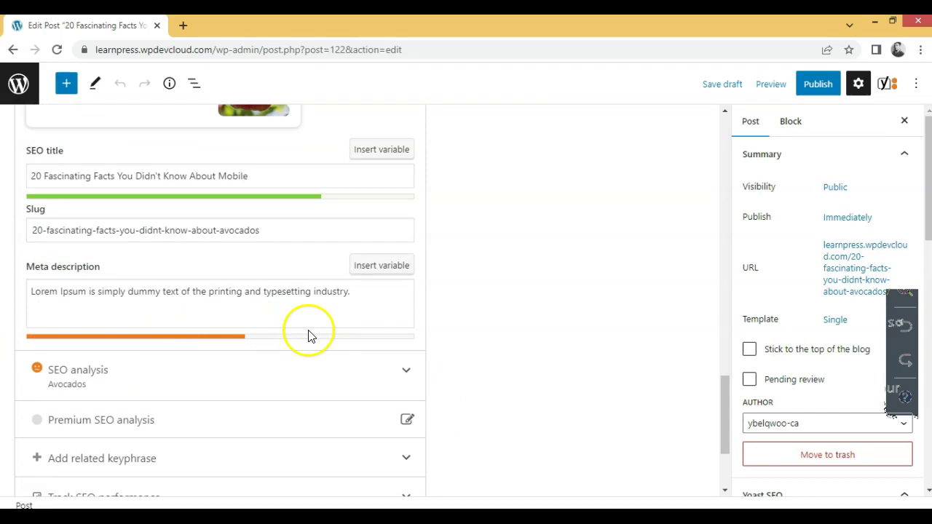